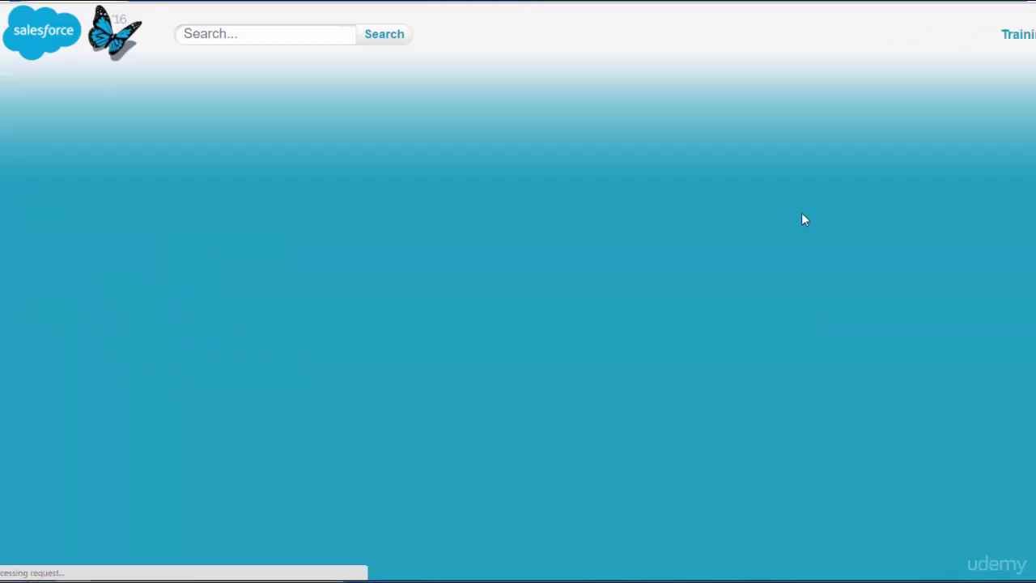
# - Open the field settings of the standard Contact object in the setup's Customize section
pyautogui.scroll(-6, 78, 368)
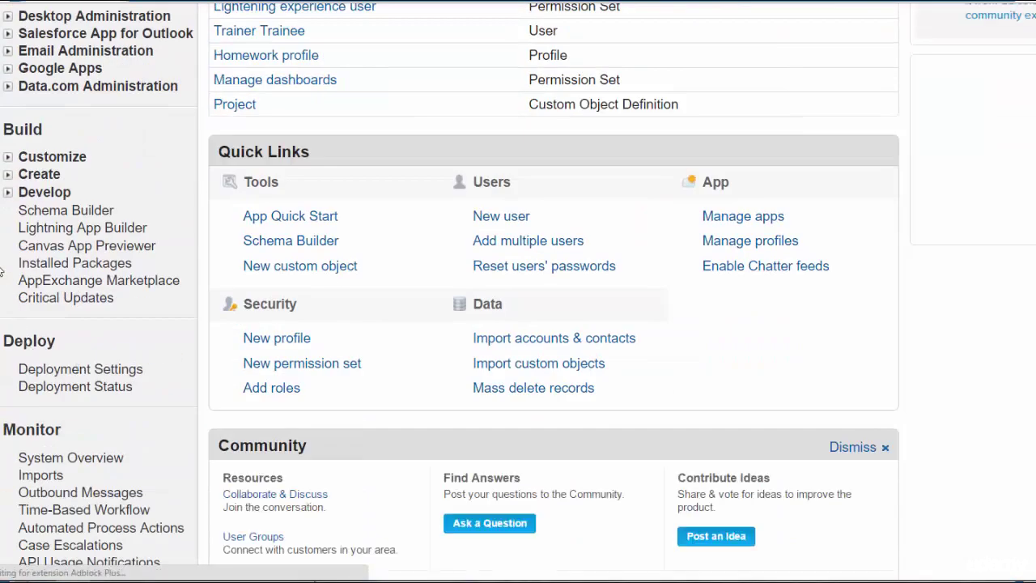
pyautogui.click(8, 159)
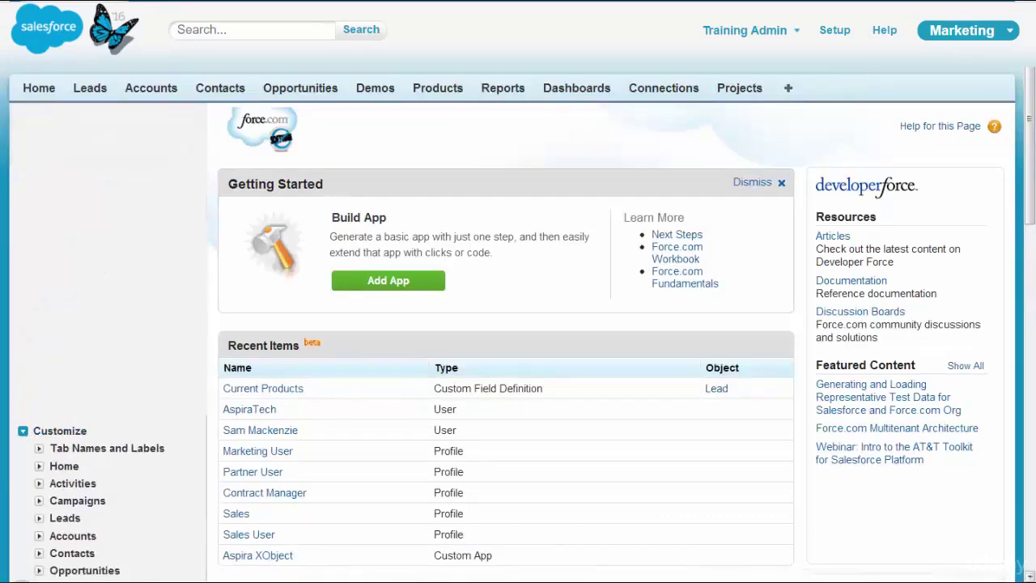
pyautogui.scroll(-3, 1033, 257)
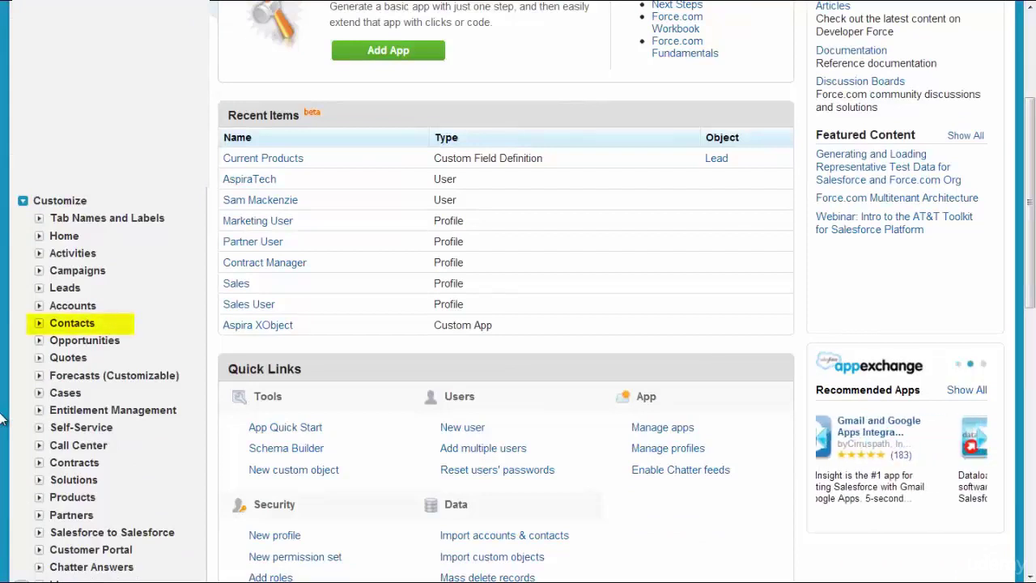
pyautogui.click(39, 324)
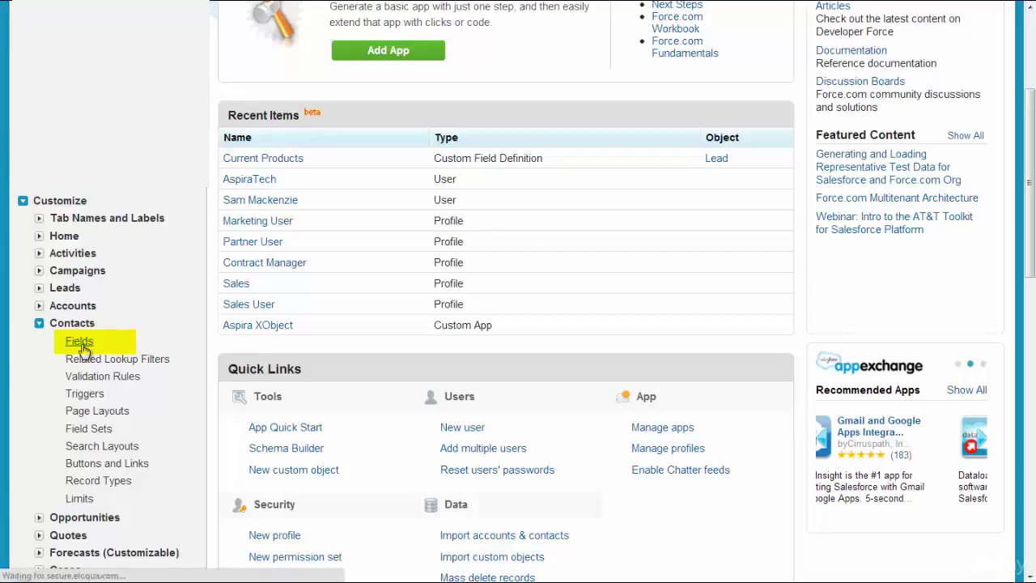
pyautogui.click(80, 342)
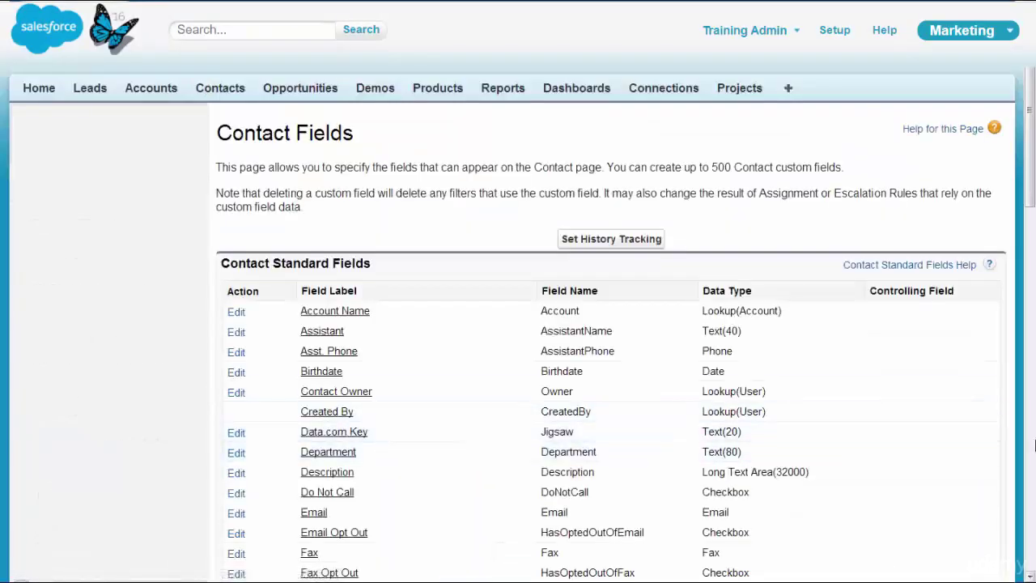
# - Start a new custom contact field with the data type Lookup Relationship
pyautogui.scroll(-6, 1033, 445)
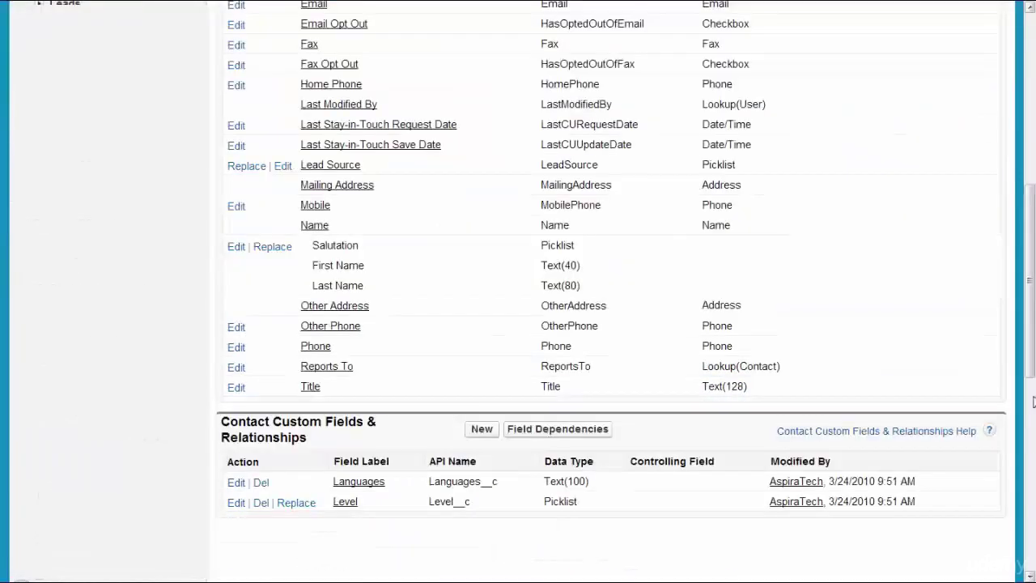
pyautogui.scroll(-2, 1034, 402)
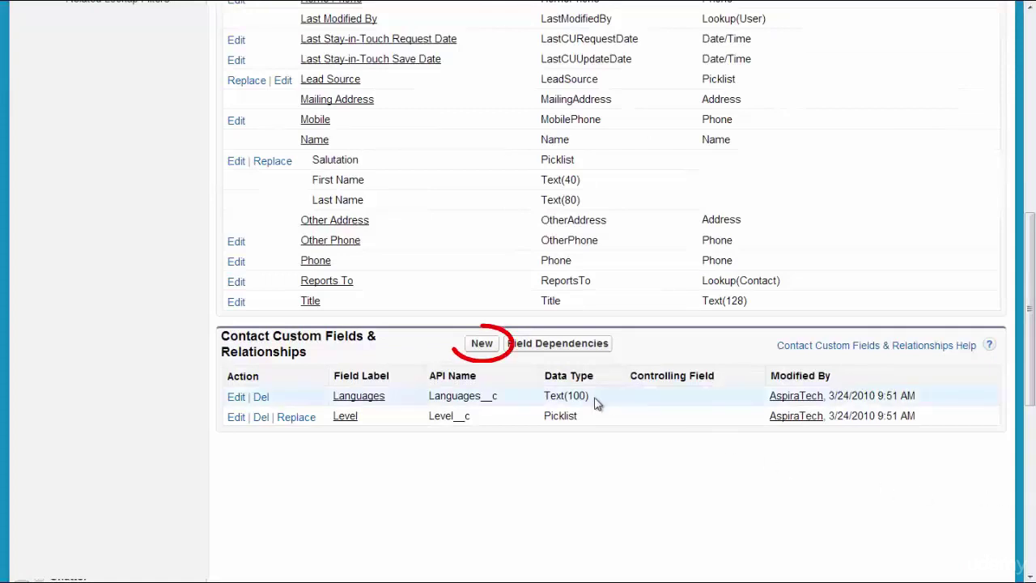
pyautogui.click(488, 350)
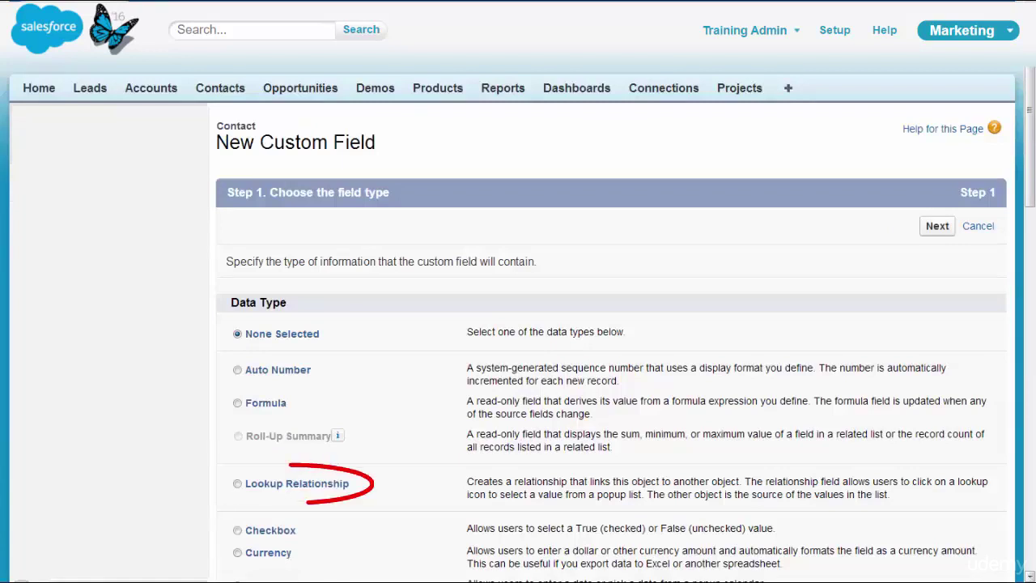
pyautogui.click(238, 483)
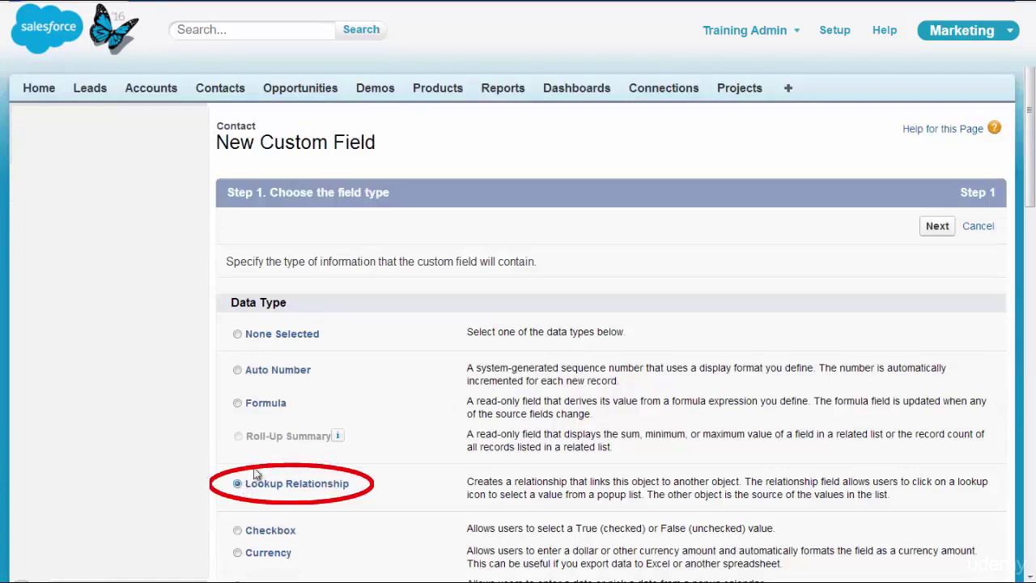
pyautogui.click(937, 226)
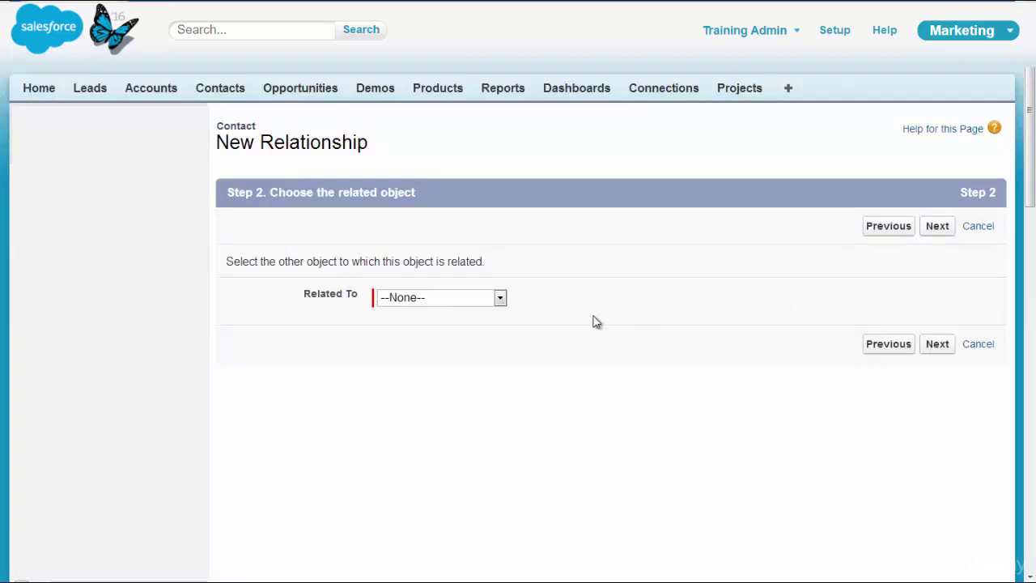
# - Relate the new lookup field to the Contact object and continue to its naming details
pyautogui.click(499, 298)
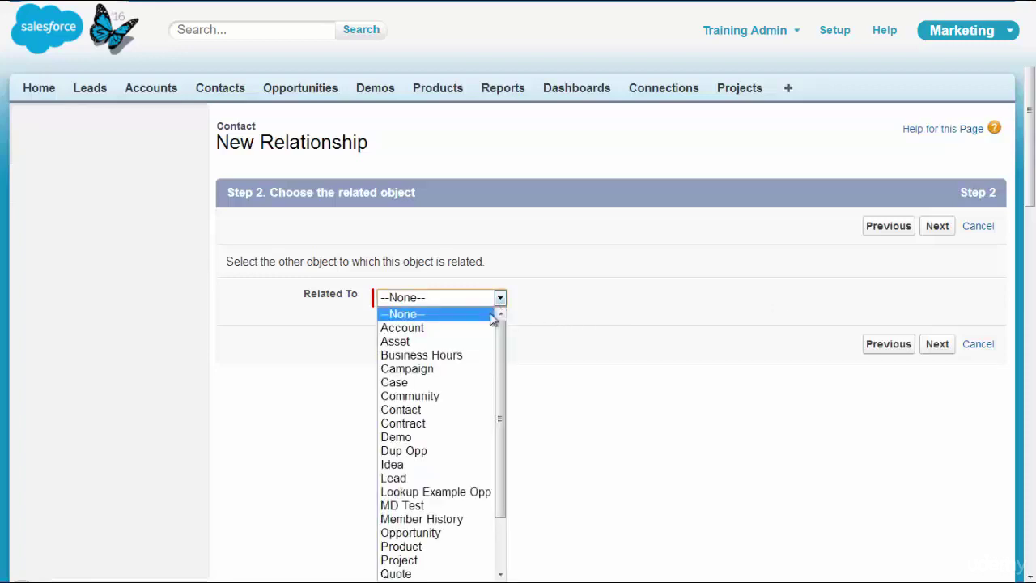
pyautogui.click(442, 410)
pyautogui.click(936, 227)
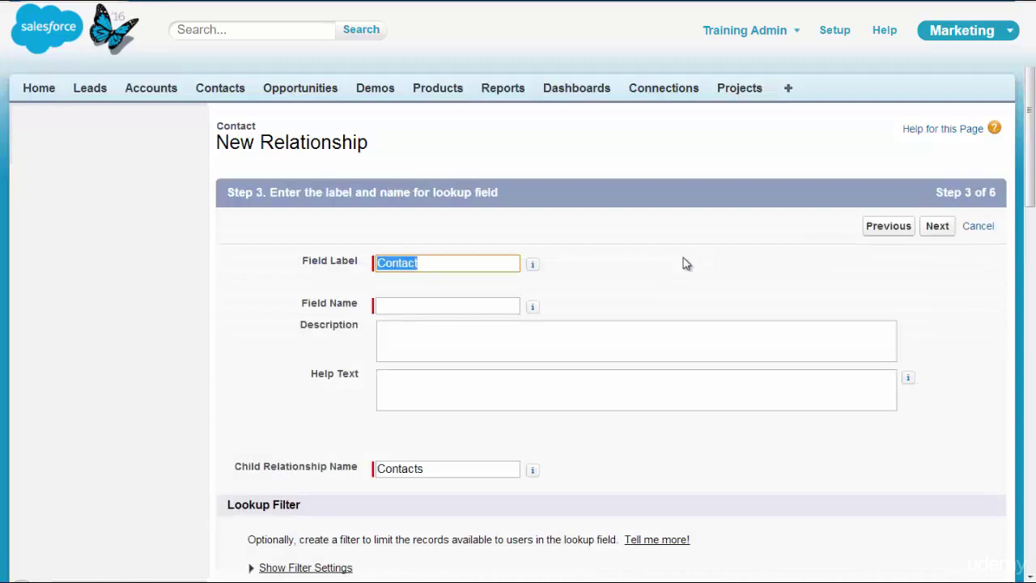
# - Label the lookup field Parental Guardian, set its child relationship name to Parentchild, and continue to field-level security
pyautogui.write('Parental')
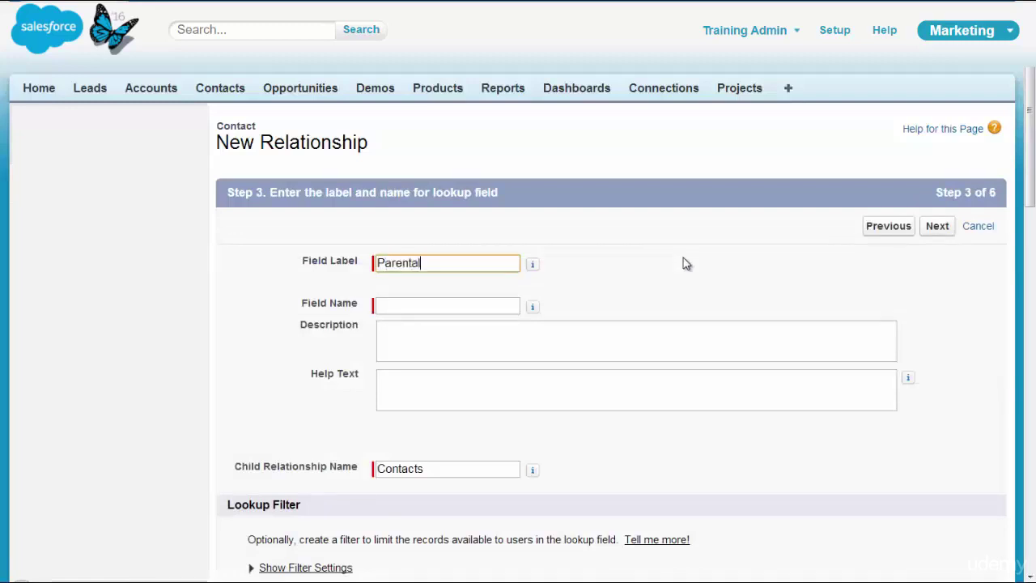
pyautogui.write(' Guardian')
pyautogui.click(682, 263)
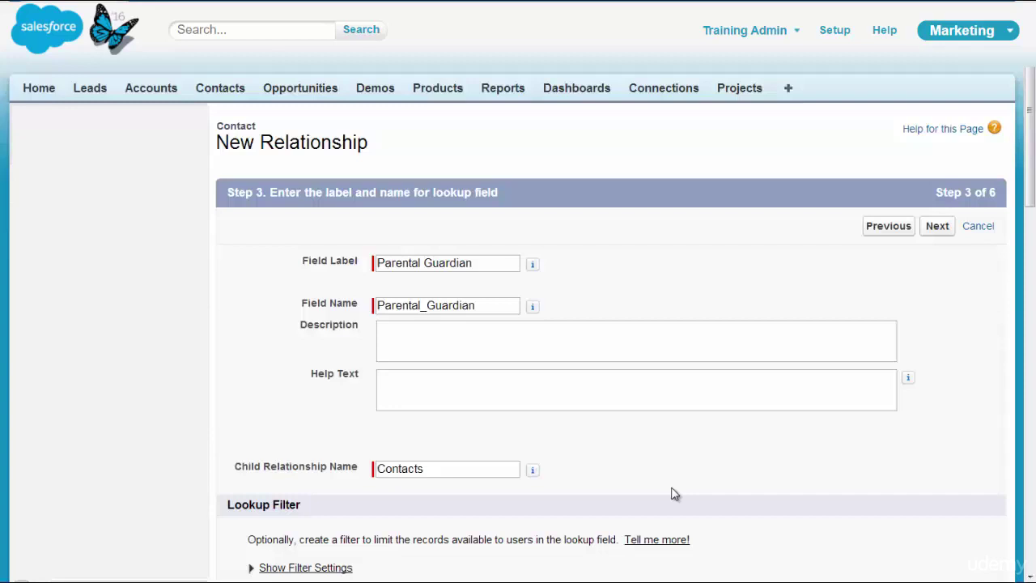
pyautogui.moveTo(450, 469); pyautogui.dragTo(376, 478)
pyautogui.write('Parentchild')
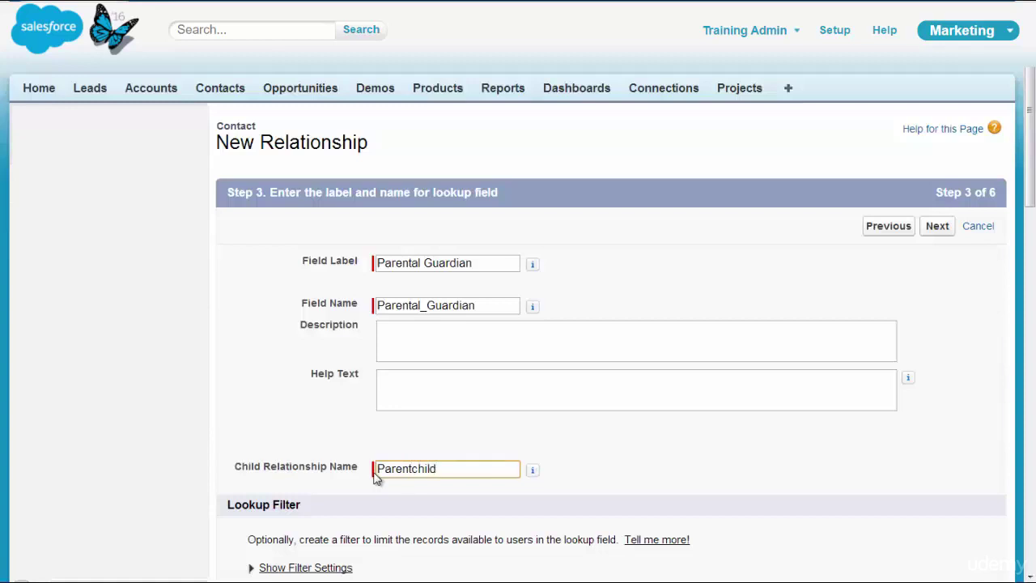
pyautogui.moveTo(533, 476)
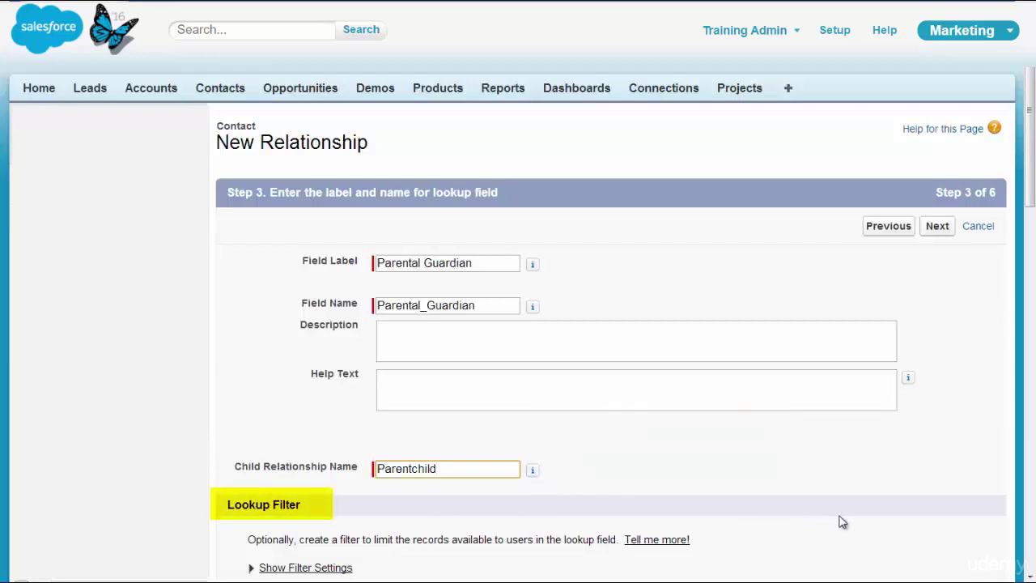
pyautogui.click(936, 234)
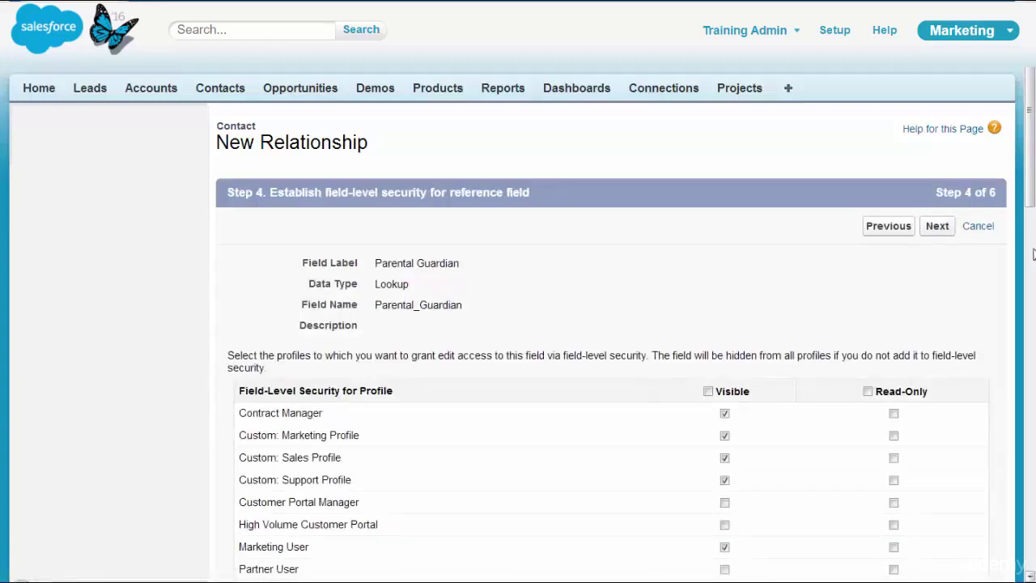
# - Accept the default field-level security and page layouts, and save the field with the related list label Children
pyautogui.click(937, 229)
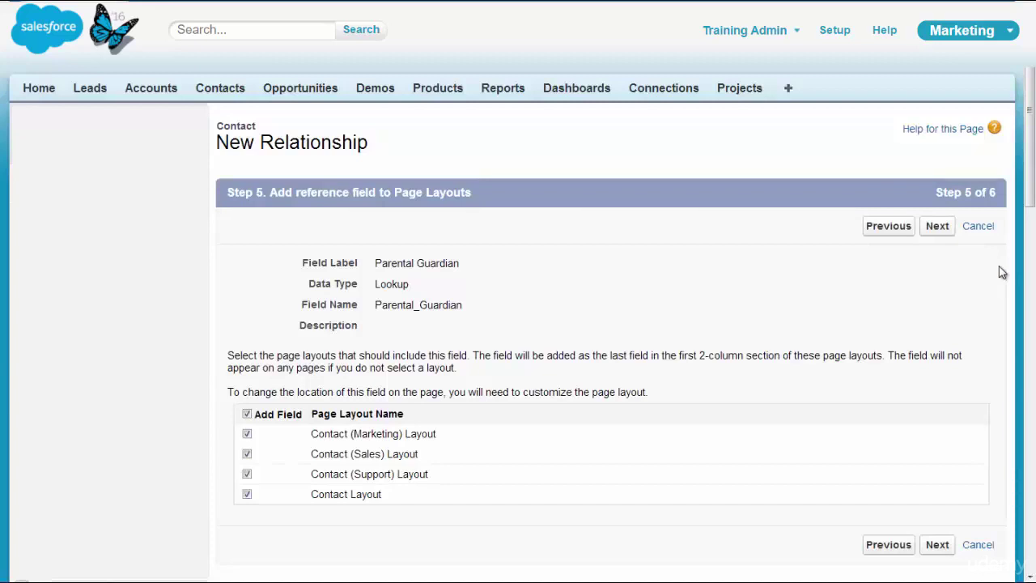
pyautogui.click(938, 230)
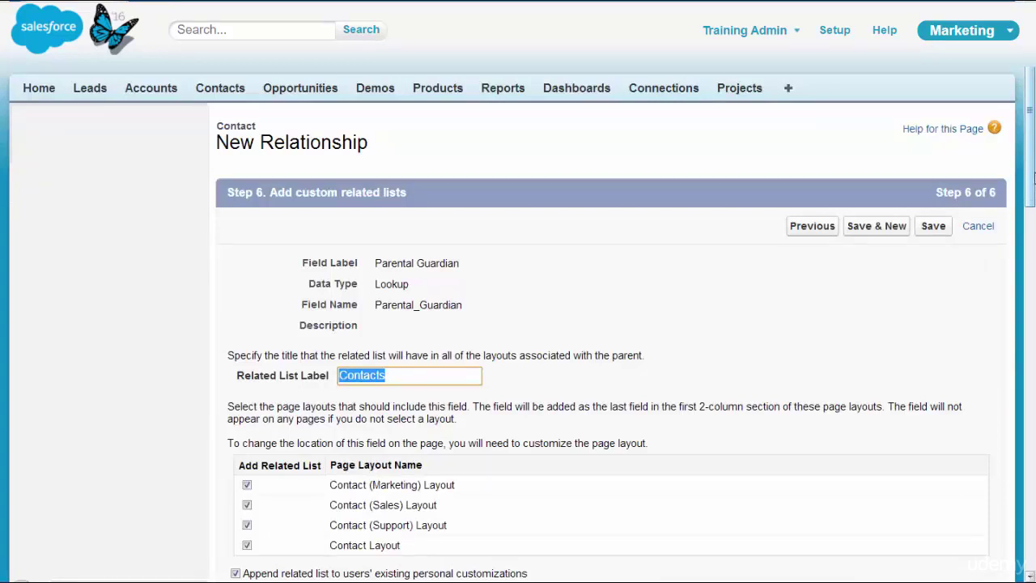
pyautogui.moveTo(1032, 176); pyautogui.dragTo(1034, 191)
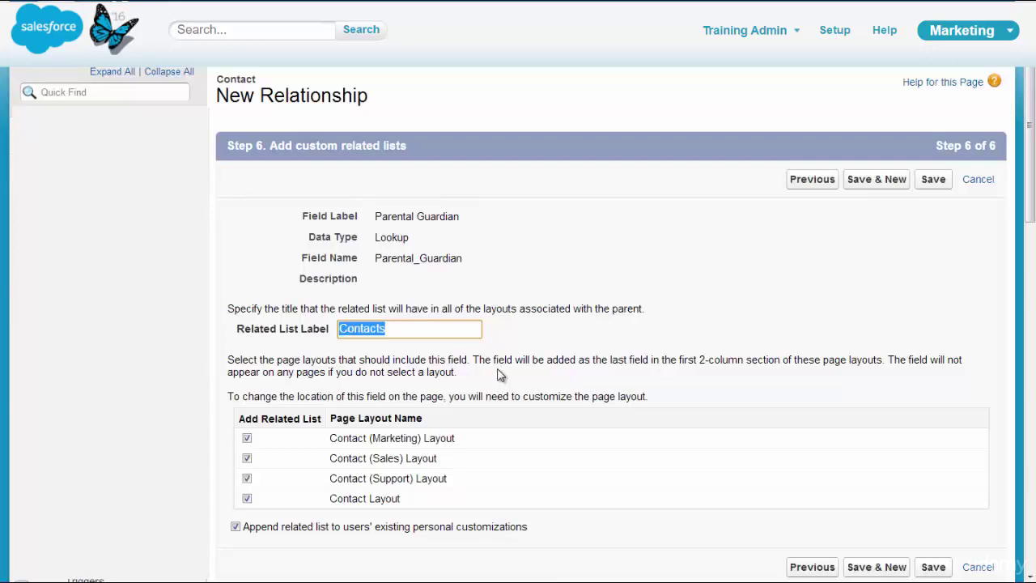
pyautogui.write('Children')
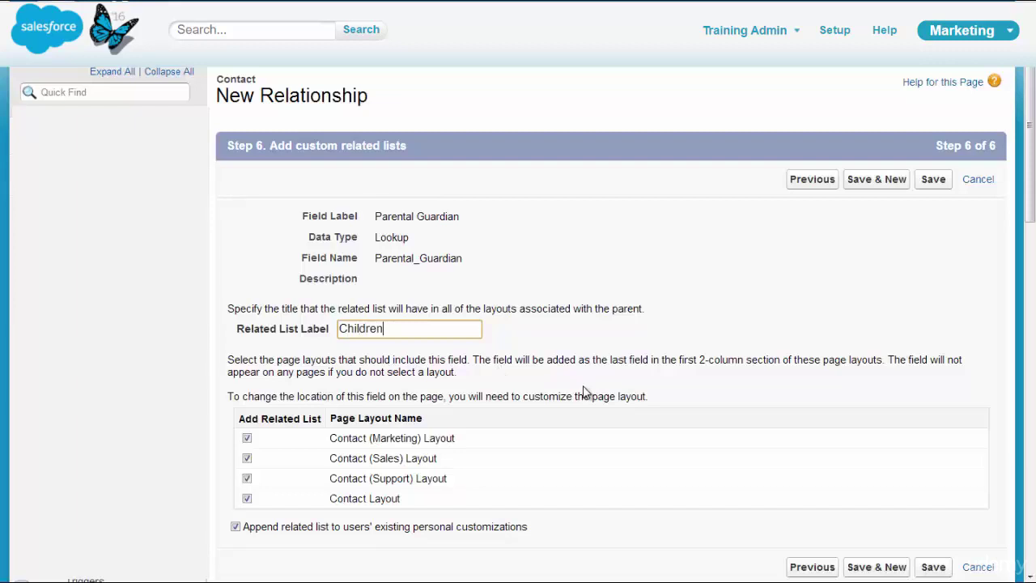
pyautogui.click(934, 184)
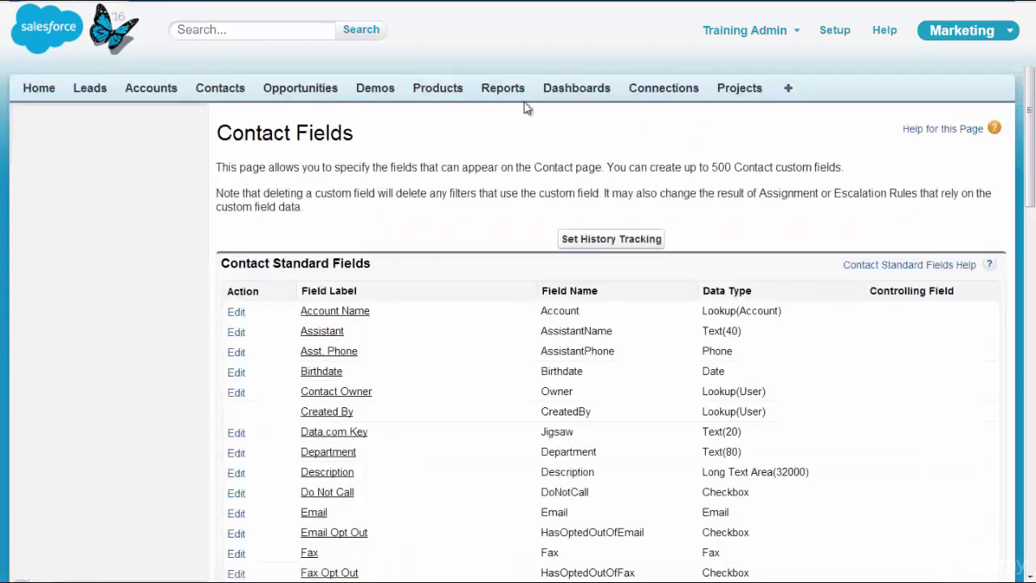
# - Open Contacts in a new browser tab and view the record of the recent contact at Horizon Institute
pyautogui.rightClick(212, 93)
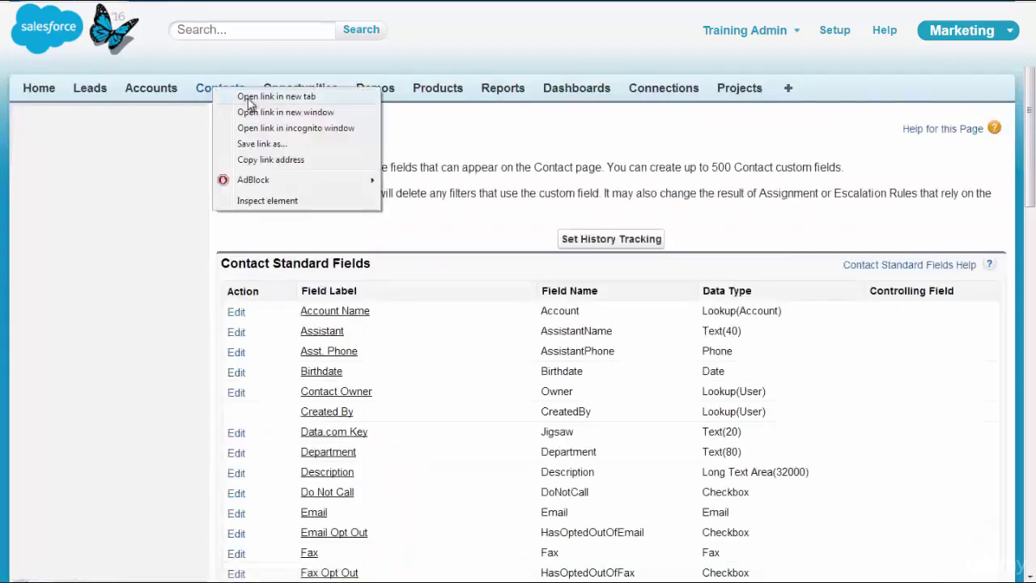
pyautogui.click(241, 97)
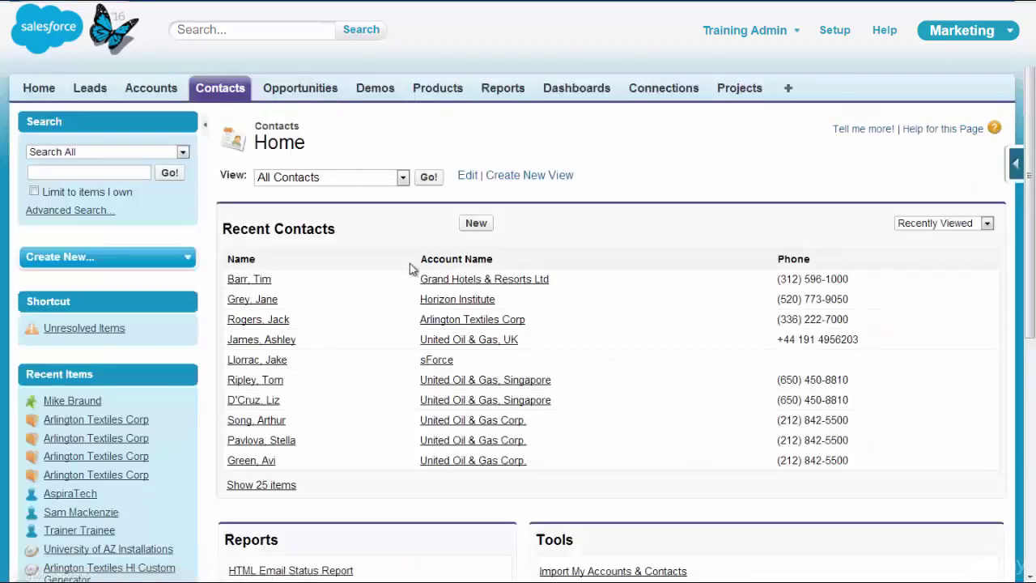
pyautogui.click(252, 300)
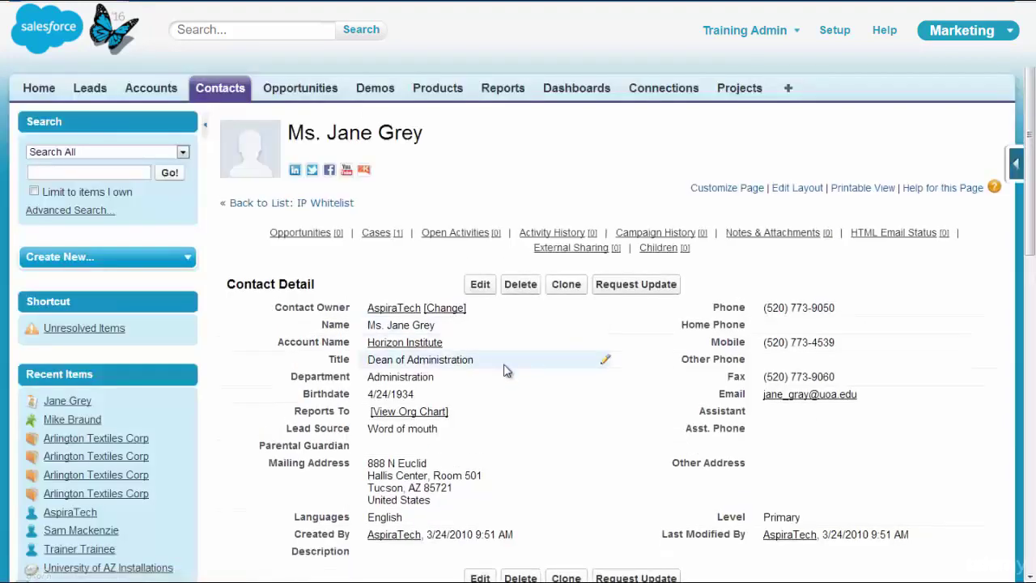
# - Look up the United Oil & Gas, UK contact by first name as this contact's Parental Guardian and save the record
pyautogui.doubleClick(426, 445)
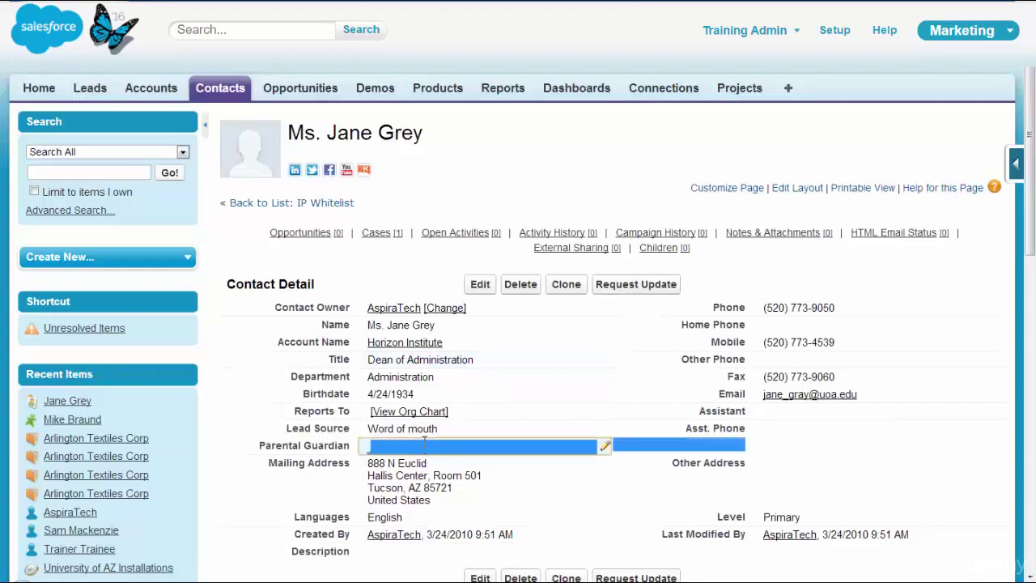
pyautogui.write('Ashley')
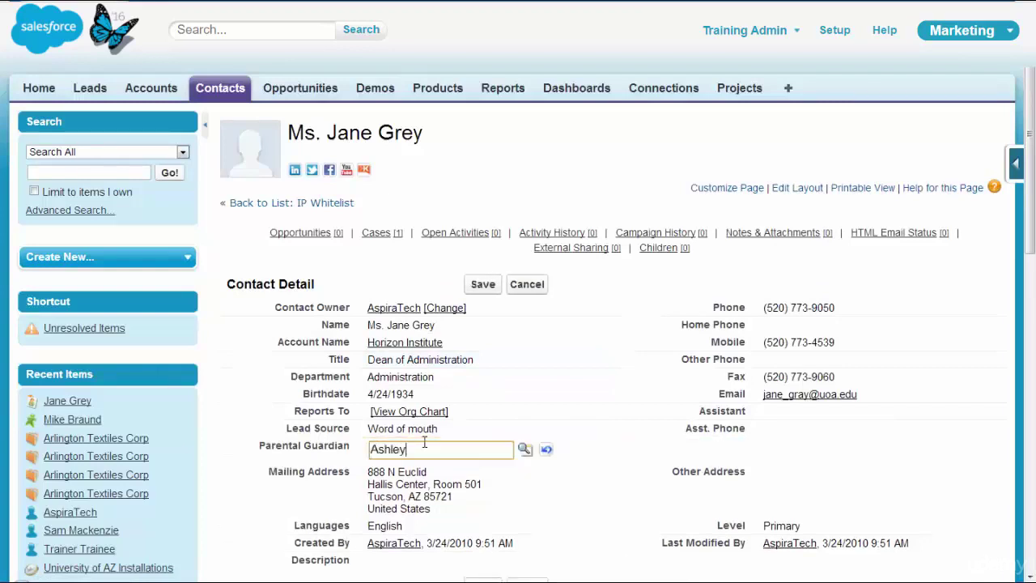
pyautogui.click(524, 448)
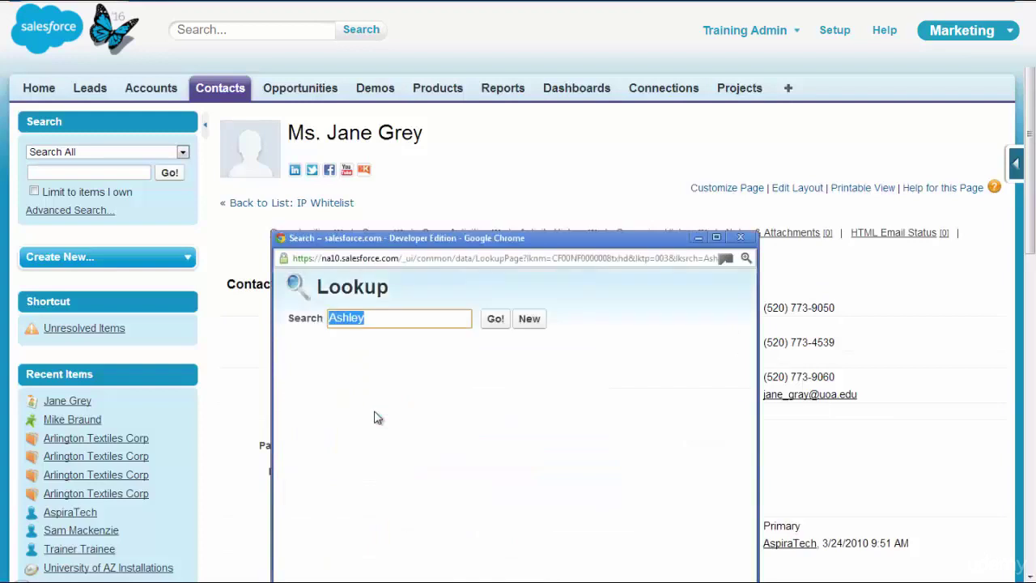
pyautogui.click(306, 494)
pyautogui.click(482, 284)
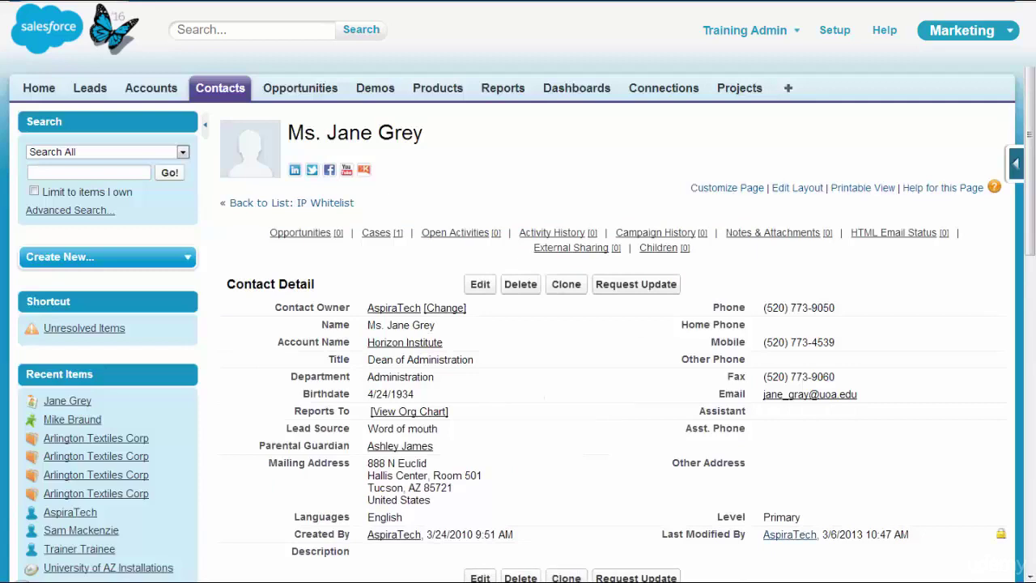
# - Open the parental guardian's contact record and examine its Children related list
pyautogui.click(421, 446)
pyautogui.scroll(-6, 860, 407)
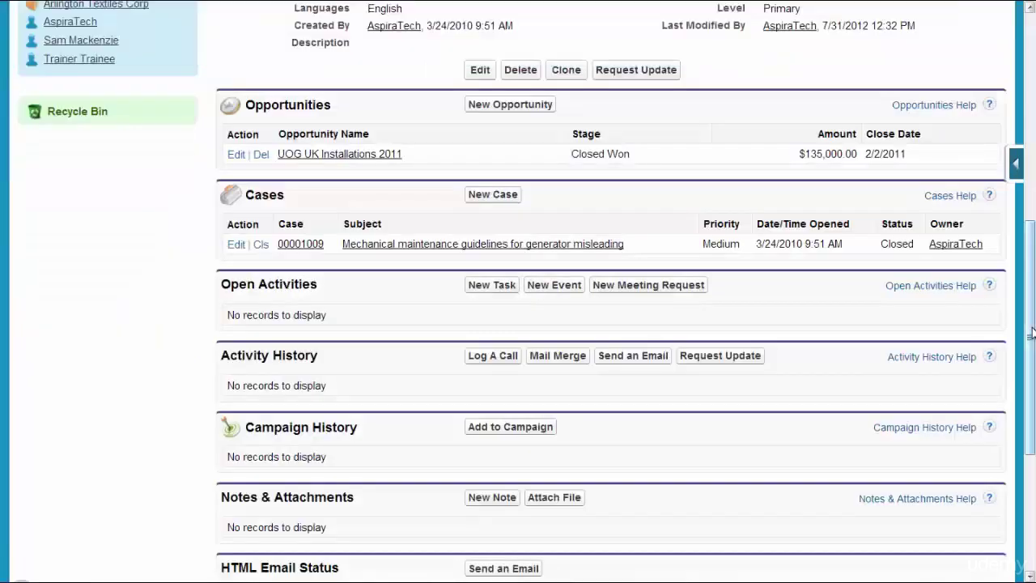
pyautogui.scroll(-1, 860, 406)
pyautogui.scroll(-3, 526, 290)
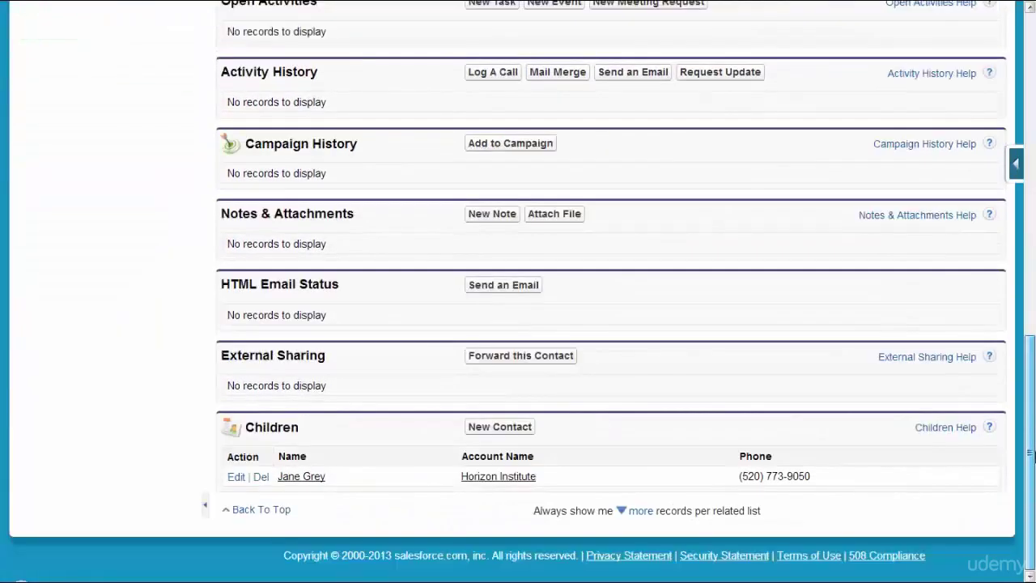